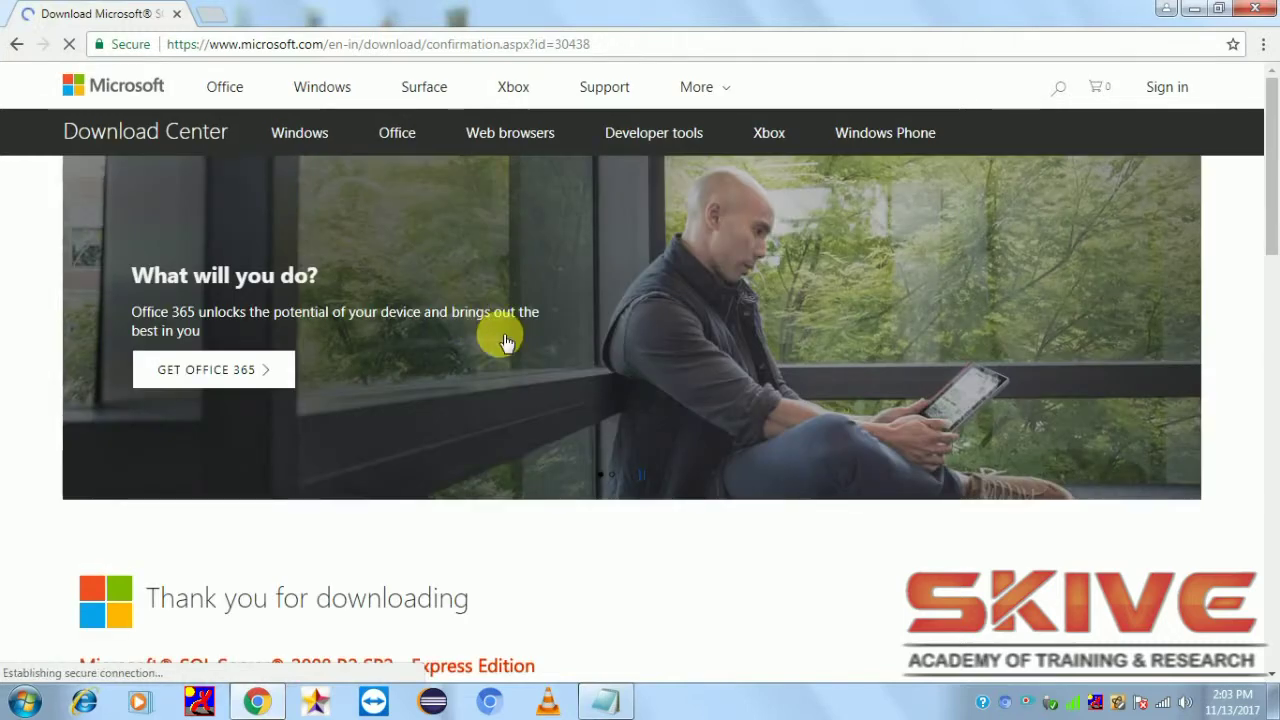
Decline the extra file download, keep SQLEXPR_x86_ENU.exe downloading, and open Chrome's full Downloads page
{"action": "scroll", "coordinate": [502, 340], "scroll_direction": "down", "scroll_amount": 1}
{"action": "scroll", "coordinate": [502, 340], "scroll_direction": "down", "scroll_amount": 1}
{"action": "scroll", "coordinate": [506, 343], "scroll_direction": "up", "scroll_amount": 1}
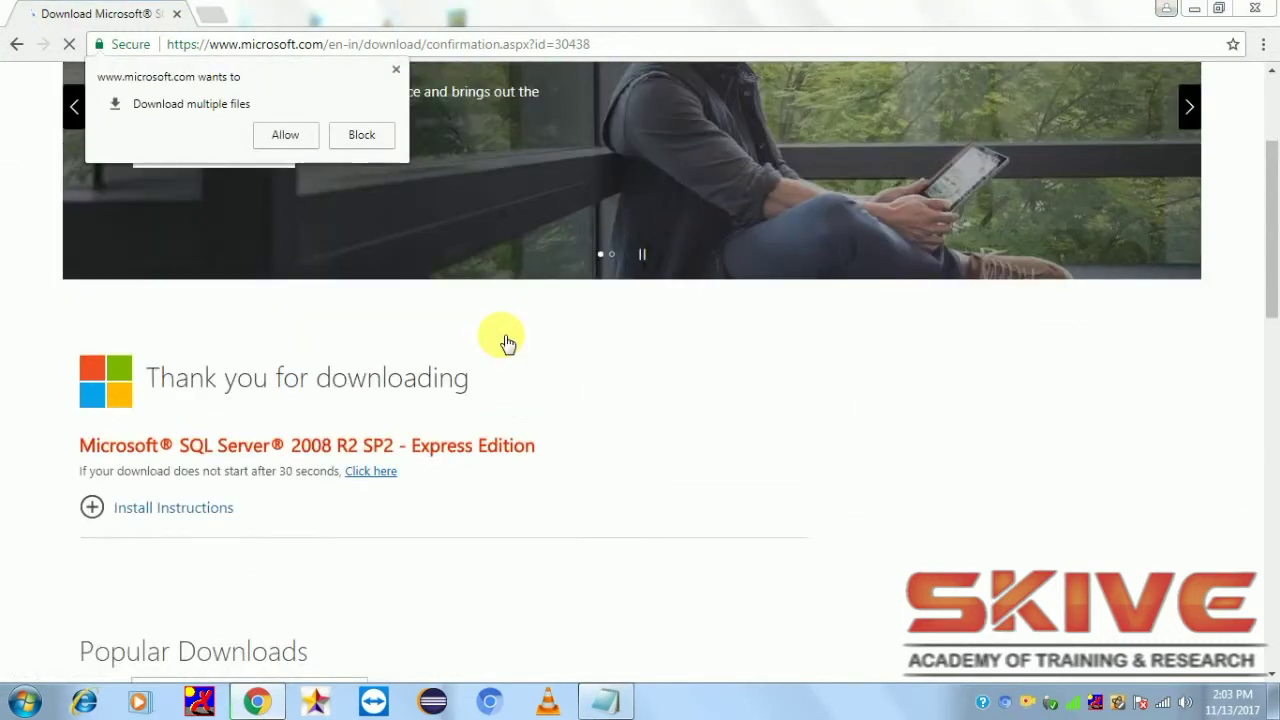
{"action": "left_click", "coordinate": [396, 69]}
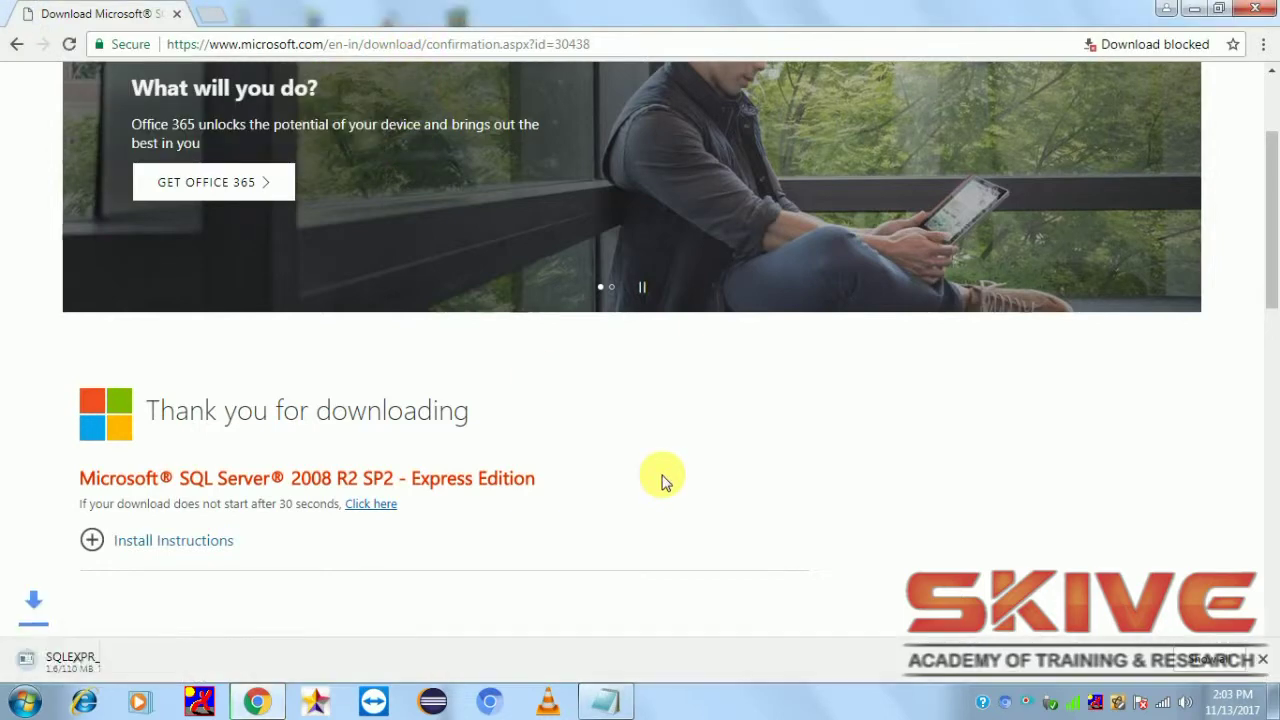
{"action": "scroll", "coordinate": [277, 594], "scroll_direction": "down", "scroll_amount": 1}
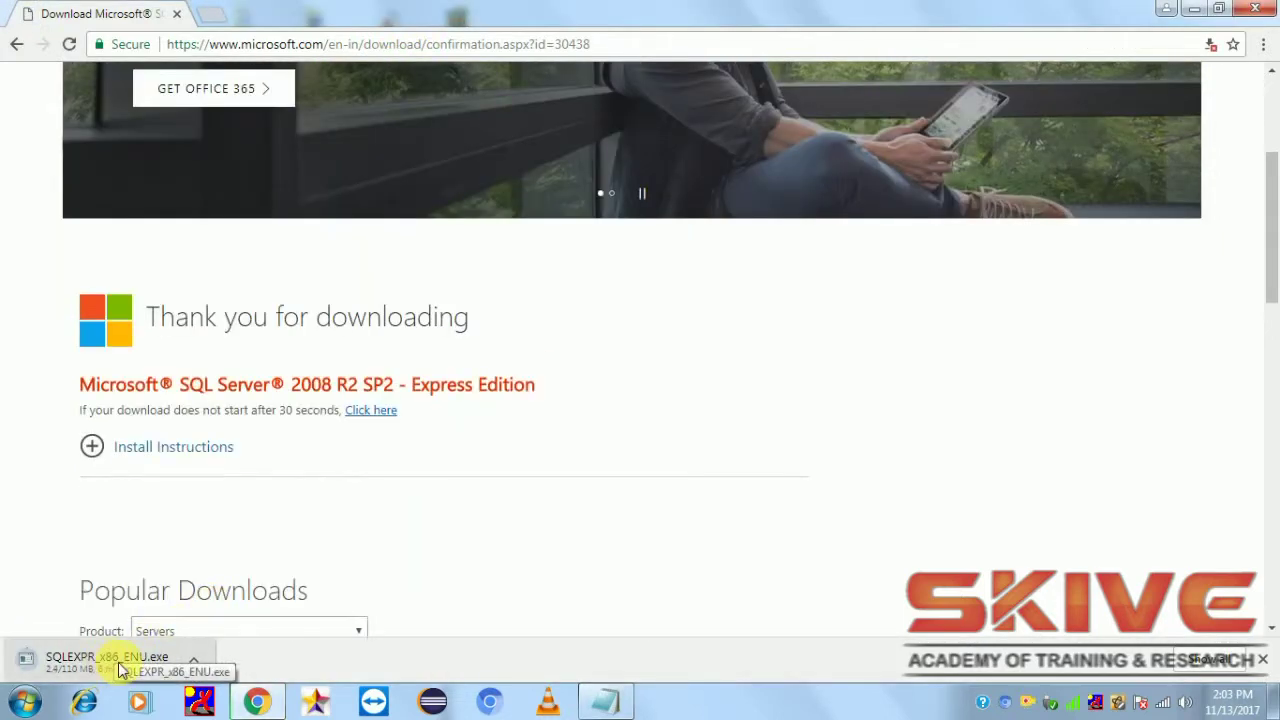
{"action": "left_click", "coordinate": [193, 659]}
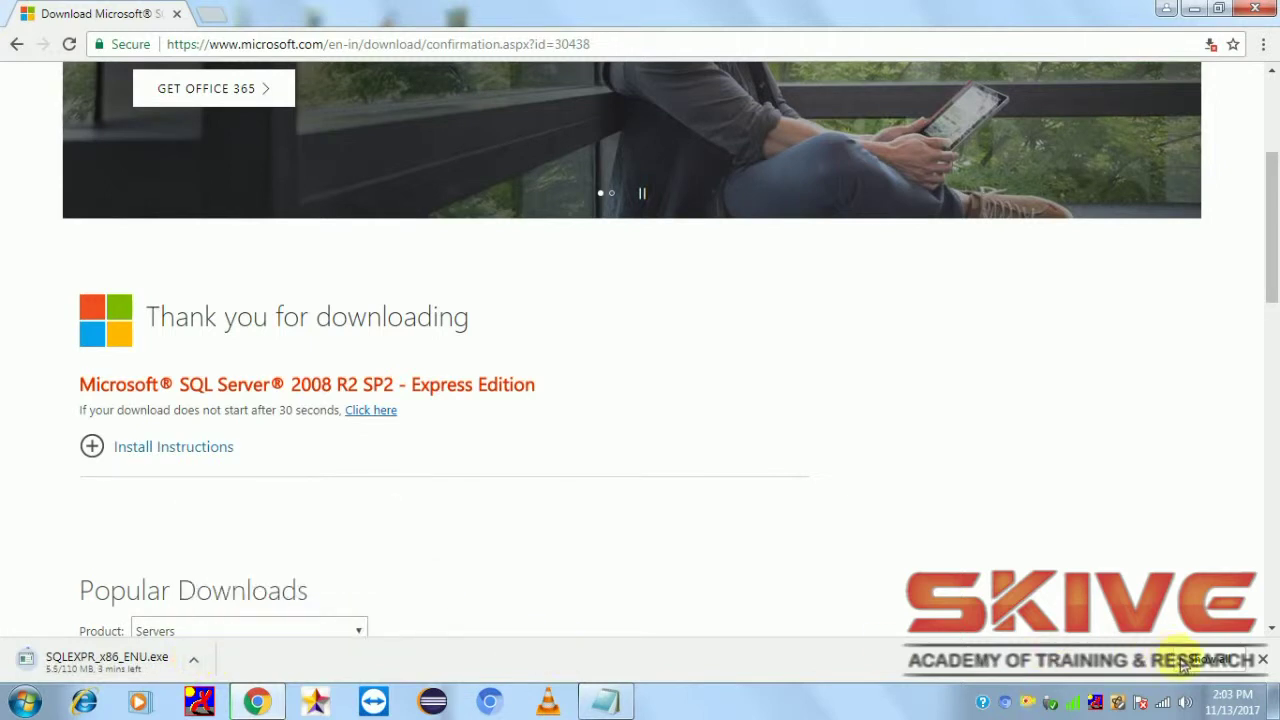
{"action": "left_click", "coordinate": [1210, 659]}
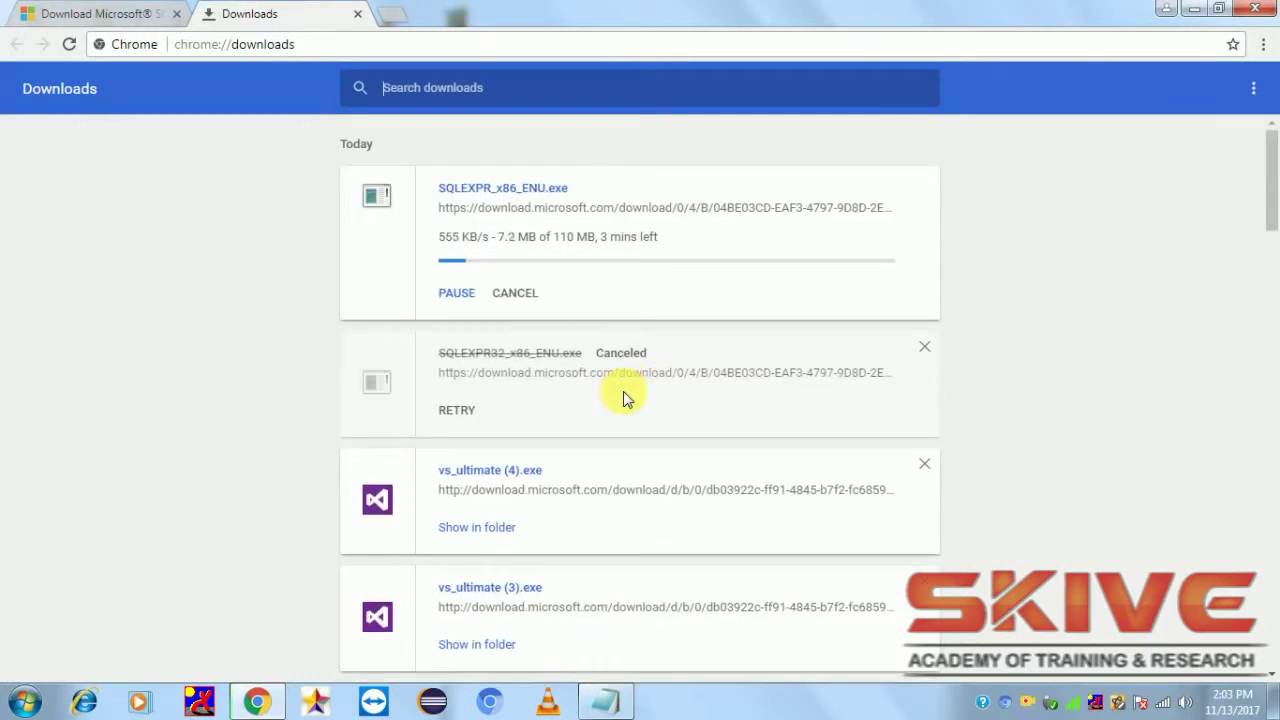
Remove the canceled SQLEXPR32_x86_ENU.exe entry and wait for SQLEXPR_x86_ENU.exe to finish downloading all 110 MB
{"action": "left_click", "coordinate": [927, 349]}
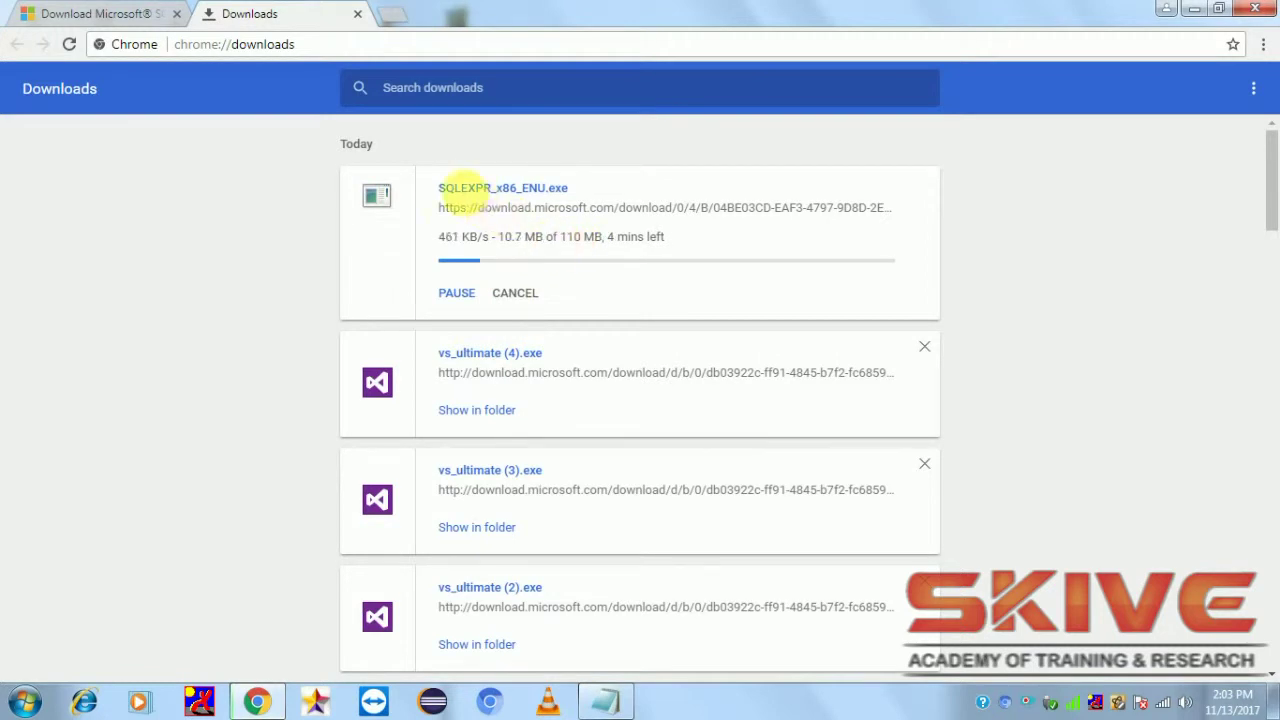
{"action": "left_click", "coordinate": [118, 13]}
{"action": "left_click", "coordinate": [248, 12]}
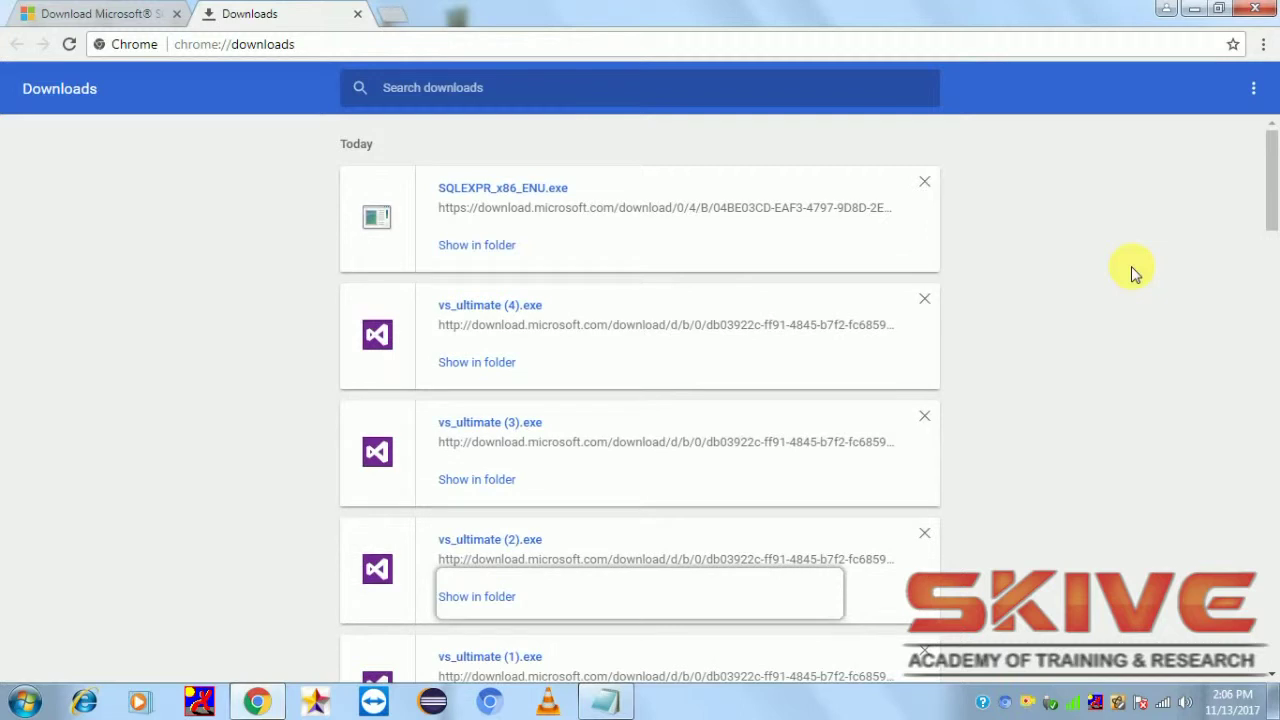
Run SQLEXPR_x86_ENU.exe from the Downloads folder despite the security warning, then minimize Explorer and Chrome
{"action": "left_click", "coordinate": [472, 243]}
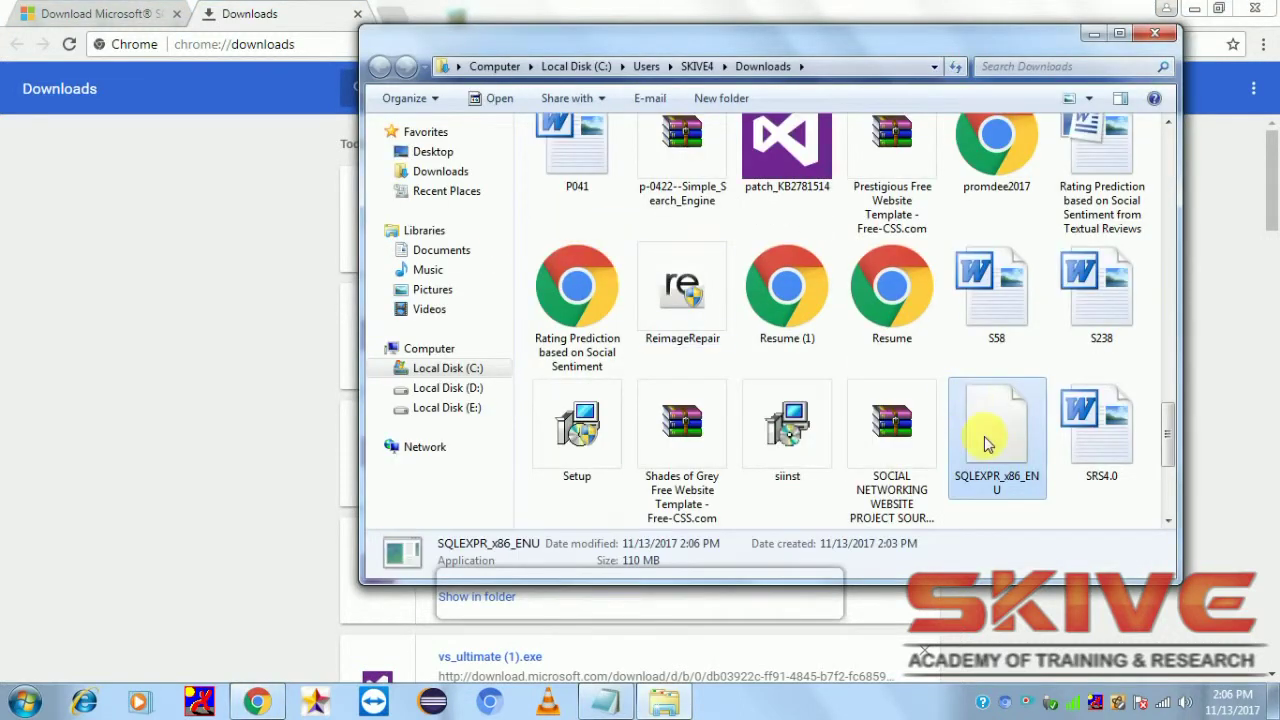
{"action": "double_click", "coordinate": [985, 443]}
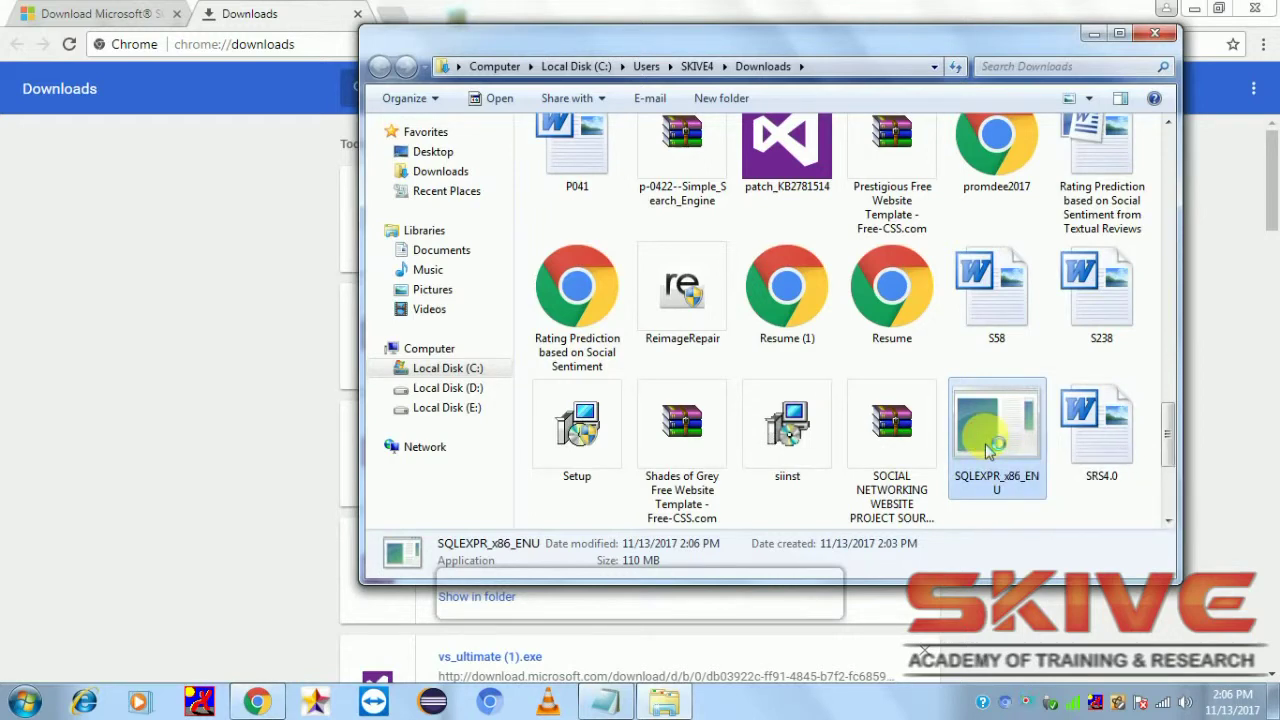
{"action": "left_click", "coordinate": [692, 368]}
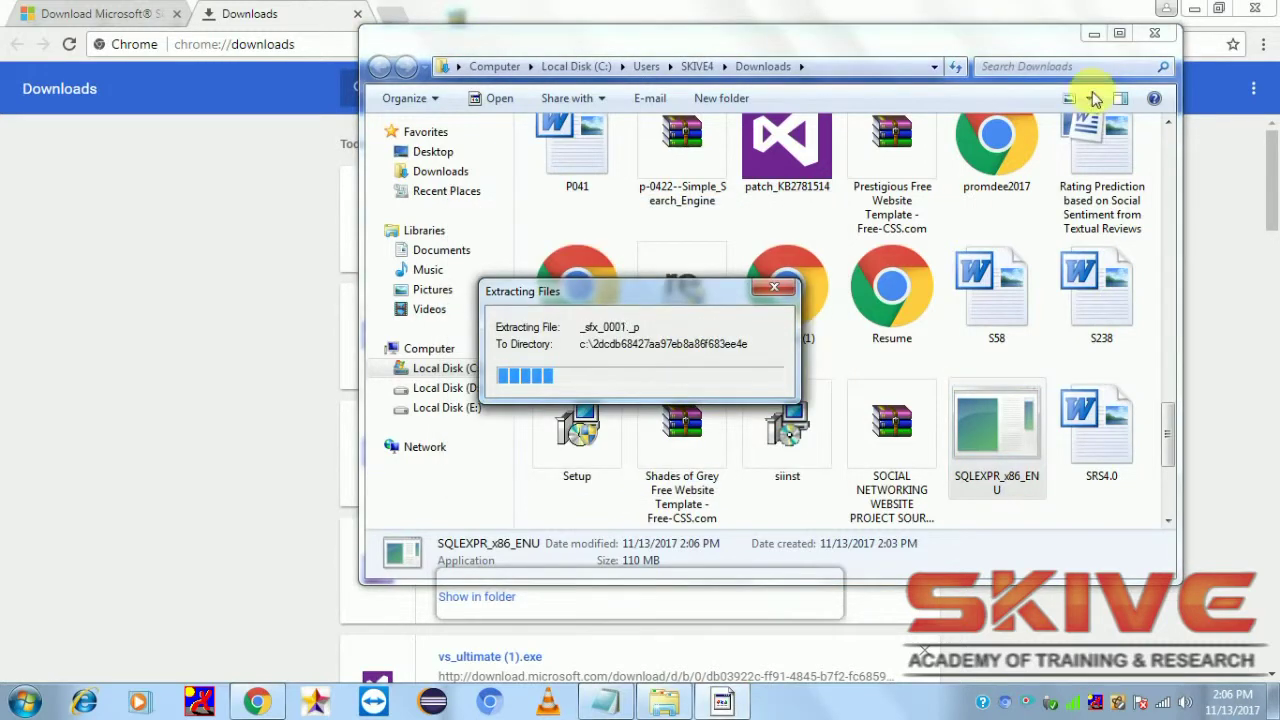
{"action": "left_click", "coordinate": [1094, 33]}
{"action": "left_click", "coordinate": [1194, 8]}
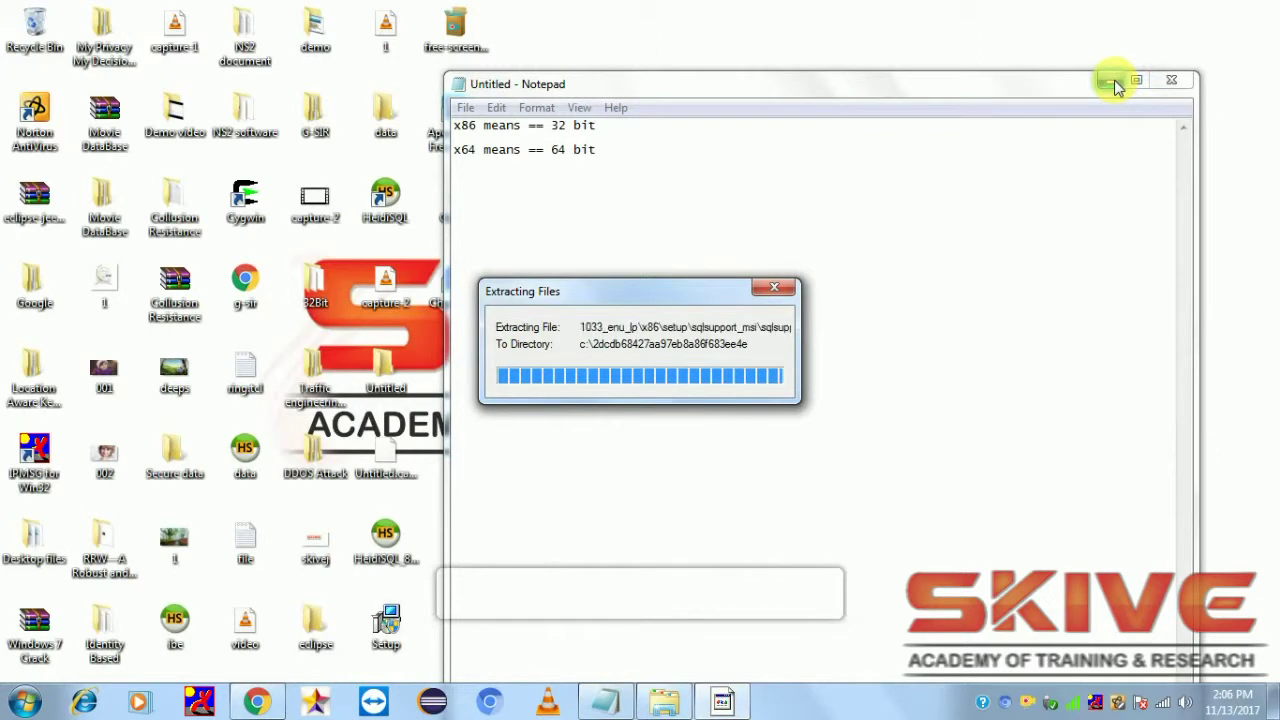
Minimize Notepad and refresh the desktop while the installer extracts, until SQL Server Installation Center appears
{"action": "left_click", "coordinate": [1110, 80]}
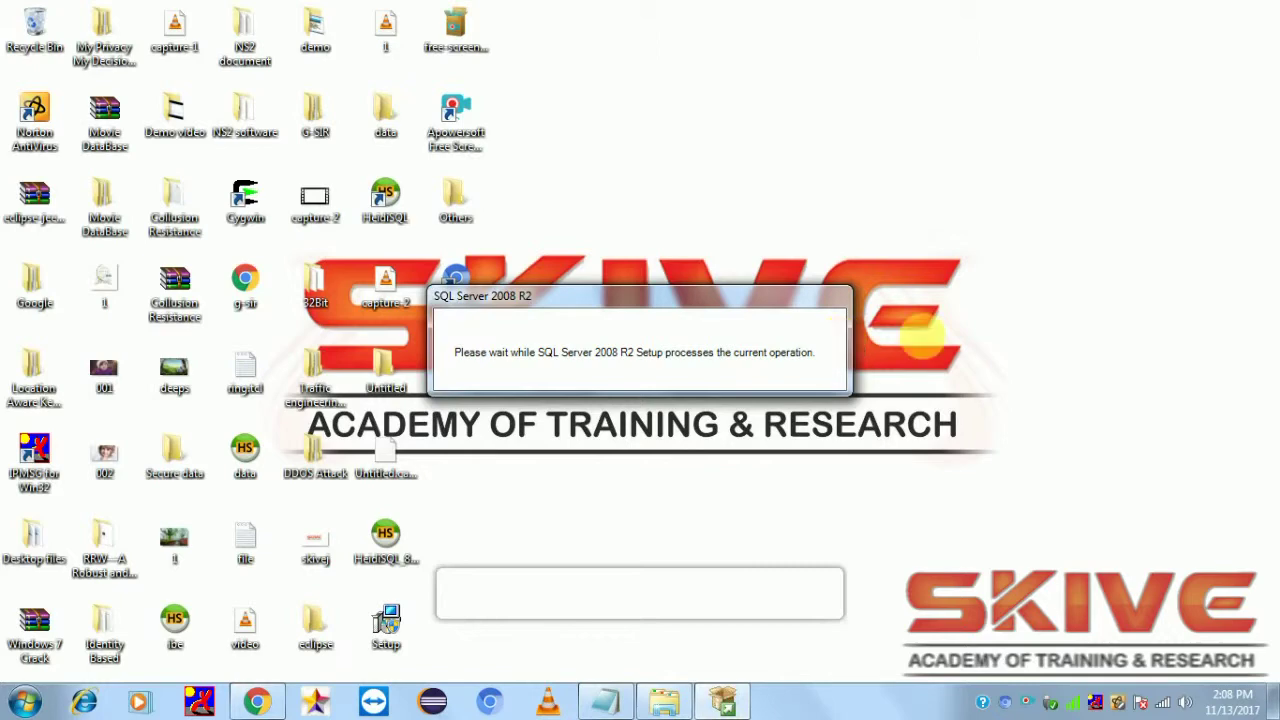
{"action": "right_click", "coordinate": [1152, 384]}
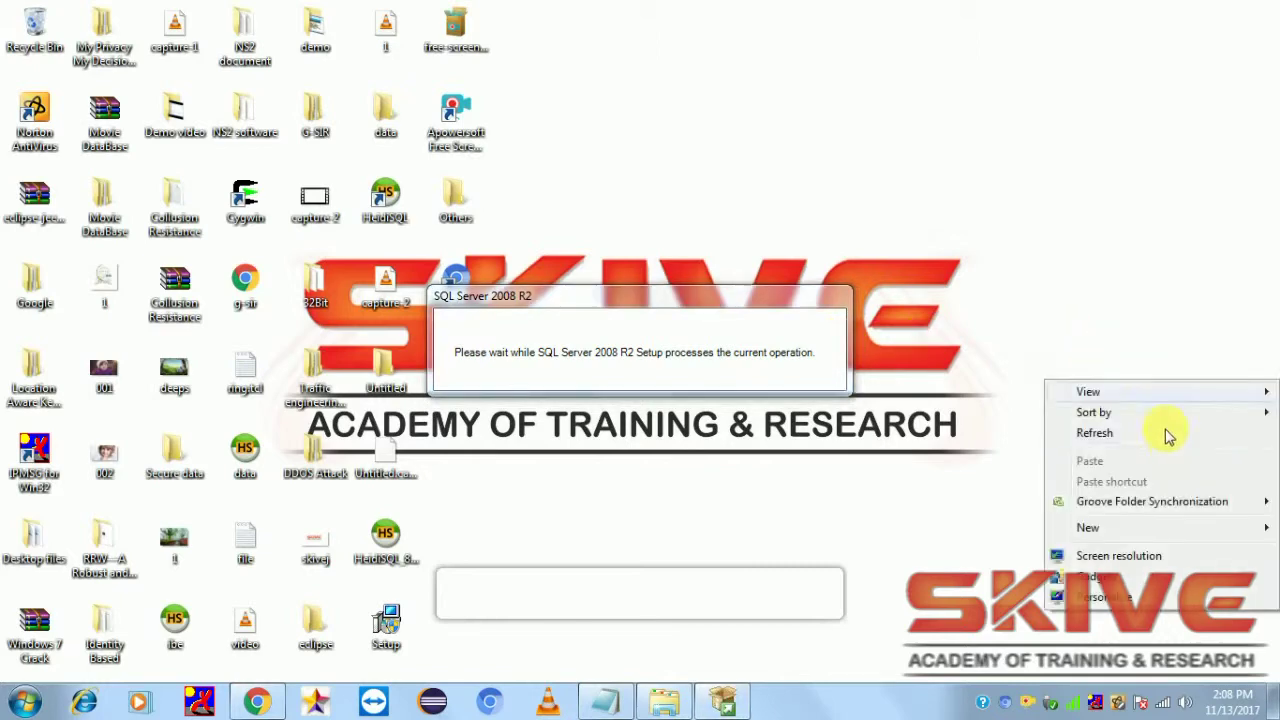
{"action": "left_click", "coordinate": [1166, 440]}
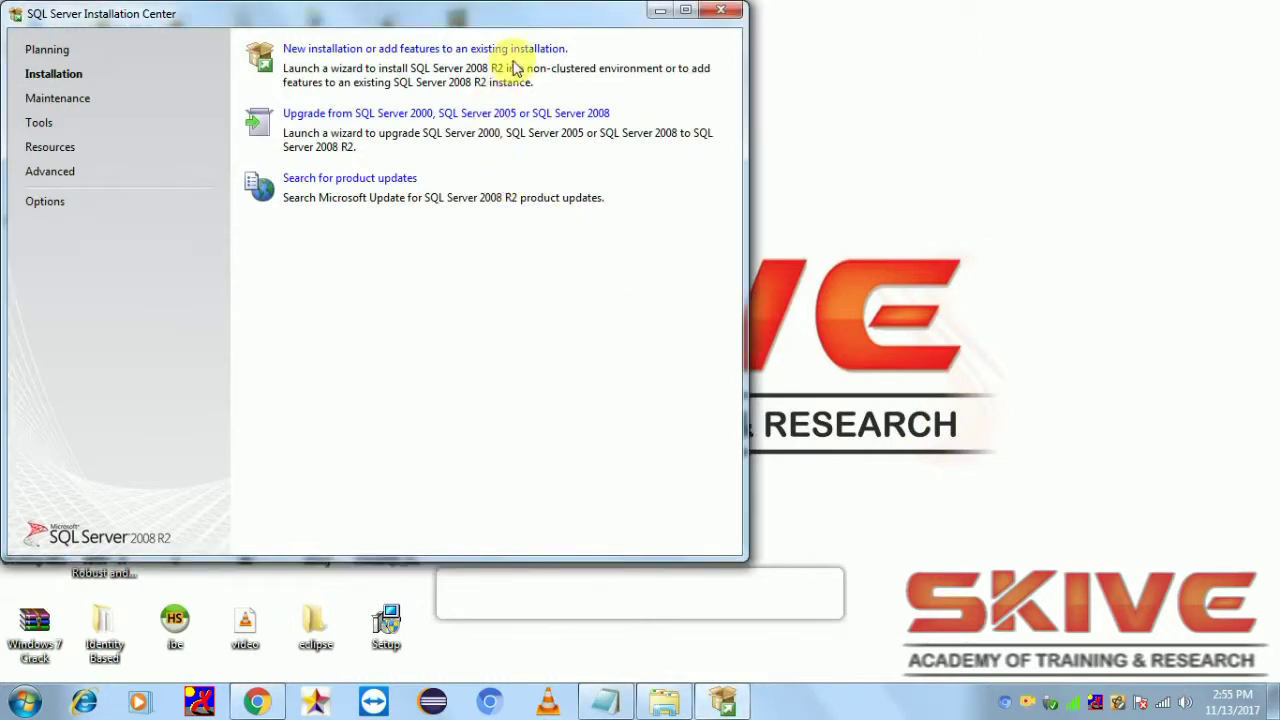
Choose 'New installation or add features to an existing installation' to reach the SQL Server 2008 R2 Express license terms
{"action": "left_click", "coordinate": [528, 49]}
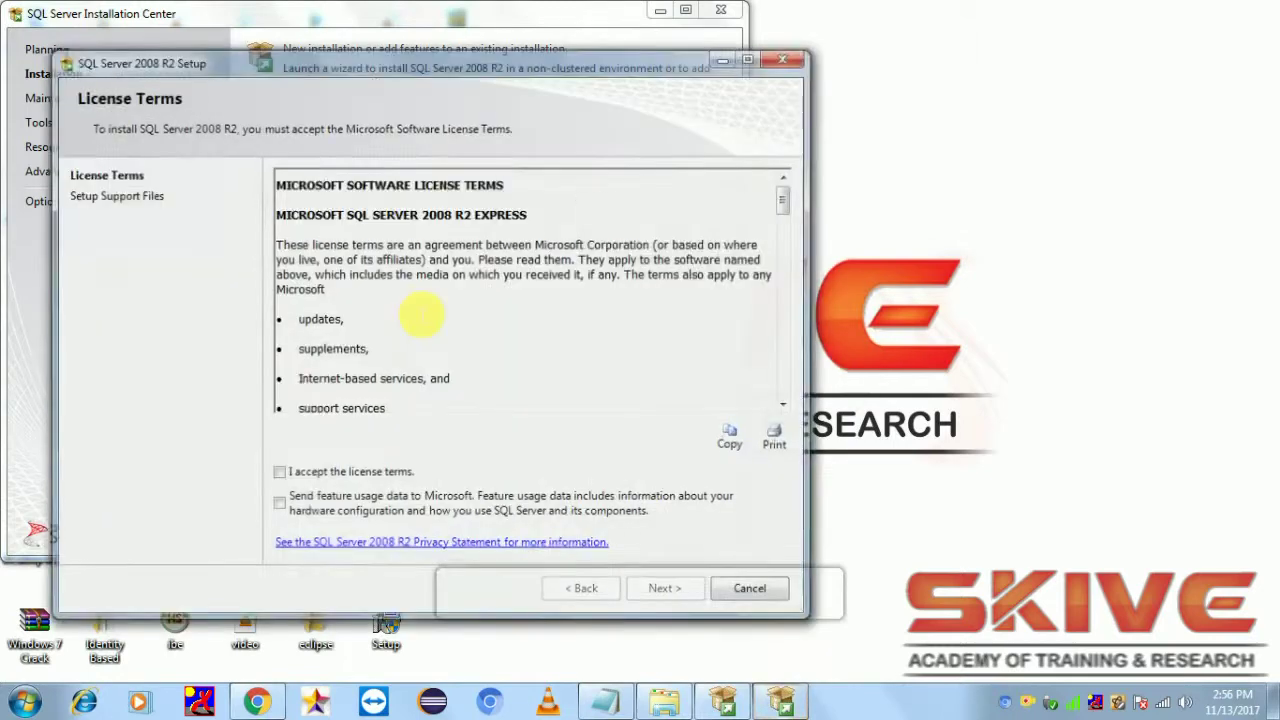
{"action": "left_click", "coordinate": [278, 473]}
Accept the license terms and continue through Setup Support Files to Feature Selection
{"action": "left_click", "coordinate": [672, 590]}
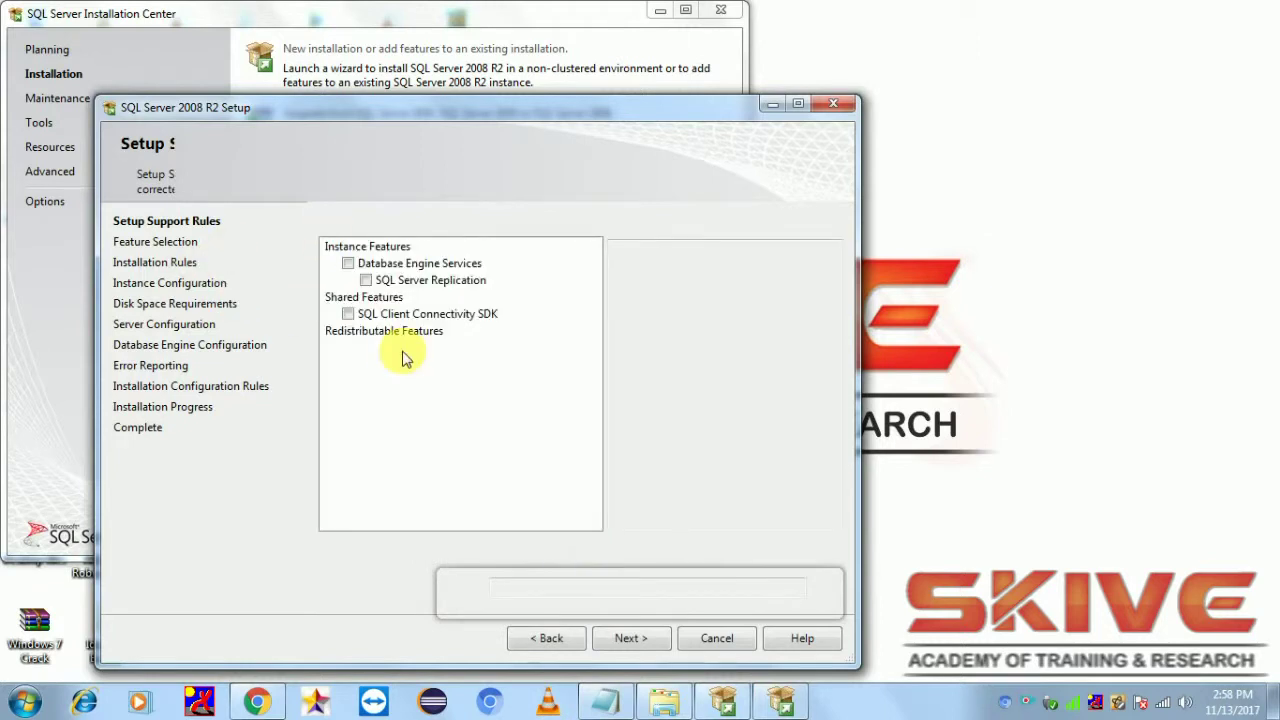
Keep all three Express features selected and continue to Instance Configuration with named instance SQLExpress
{"action": "left_click", "coordinate": [655, 639]}
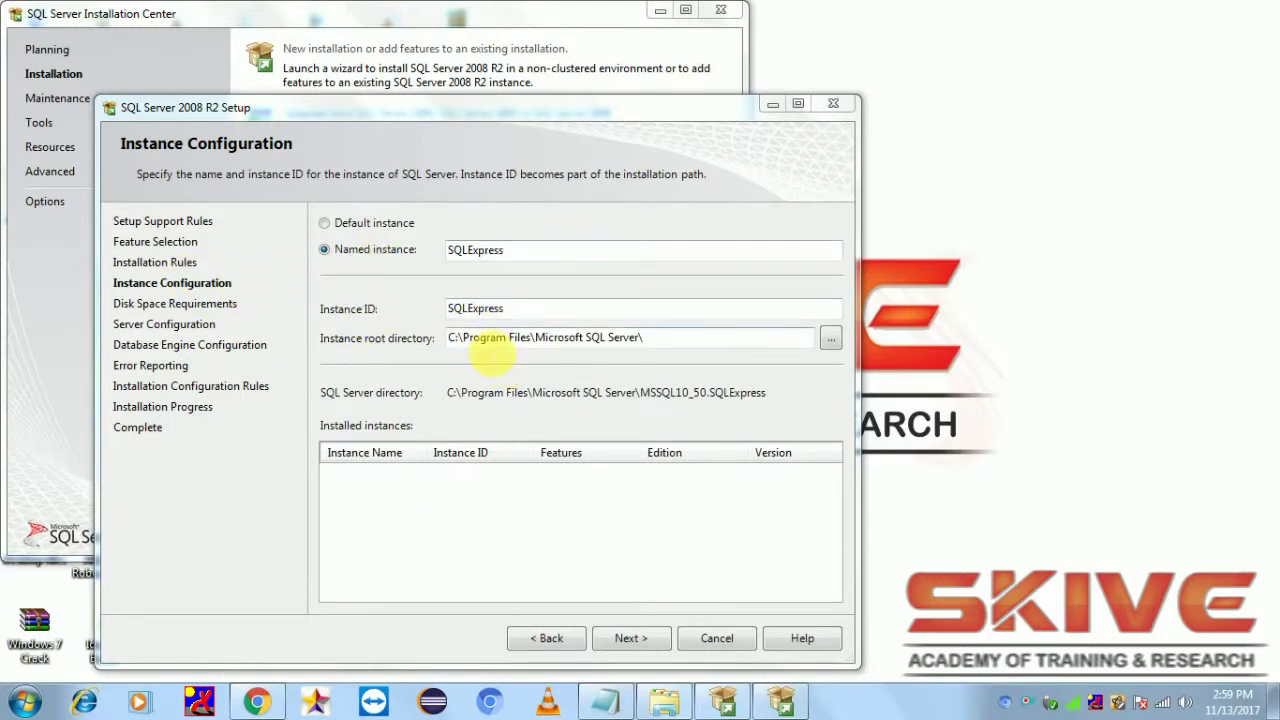
Keep the SQLExpress instance and default service accounts, continuing past Instance and Server Configuration
{"action": "left_click", "coordinate": [638, 646]}
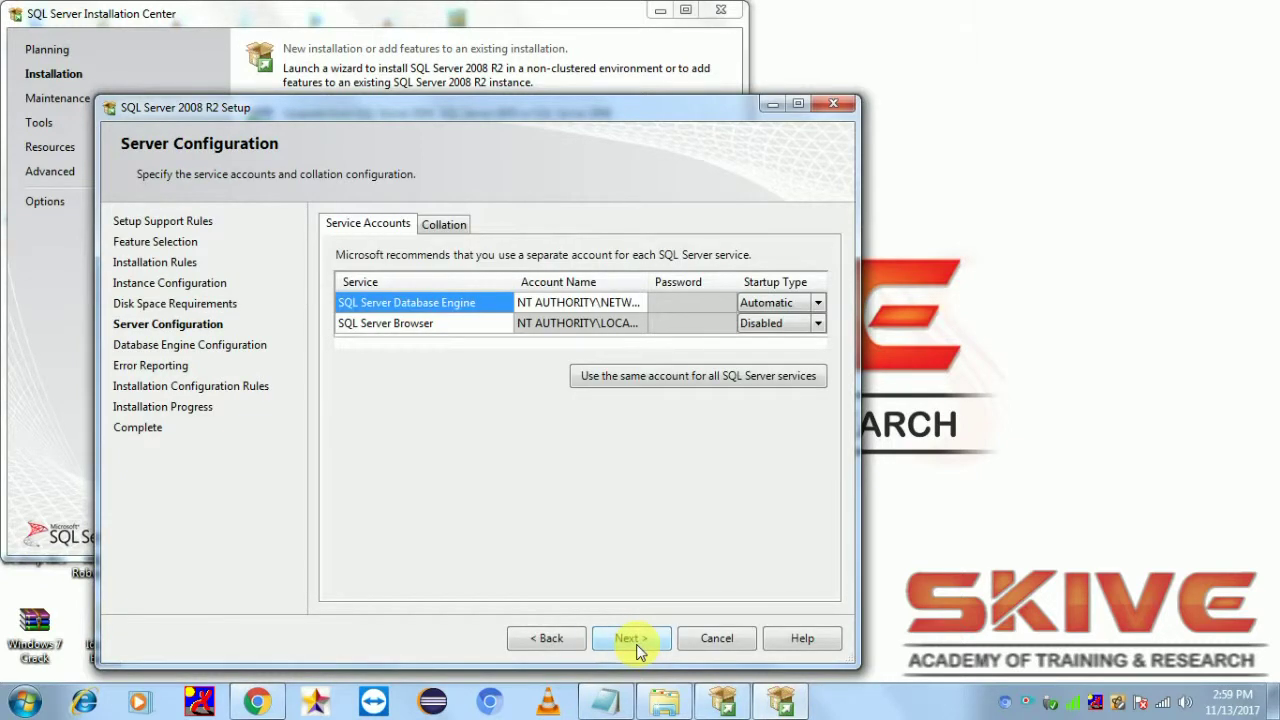
{"action": "left_click", "coordinate": [636, 644]}
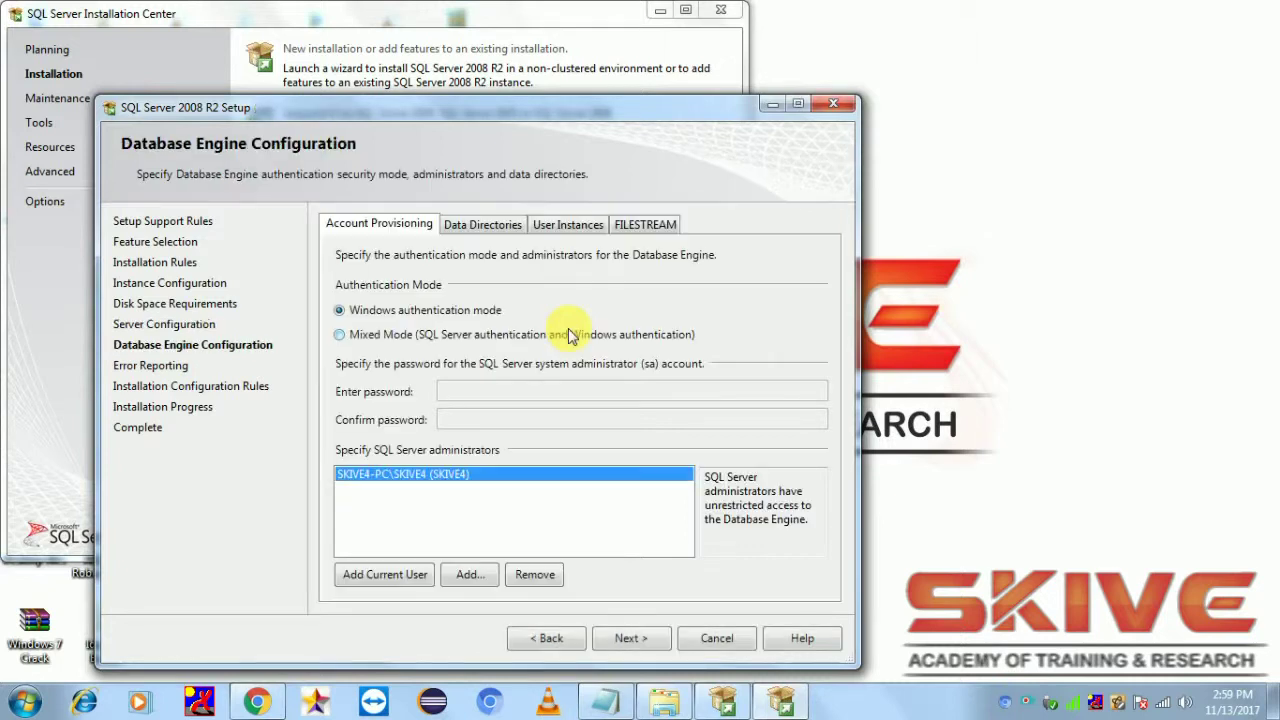
Select Mixed Mode authentication, enter and confirm the sa administrator password, and continue
{"action": "left_click", "coordinate": [386, 338]}
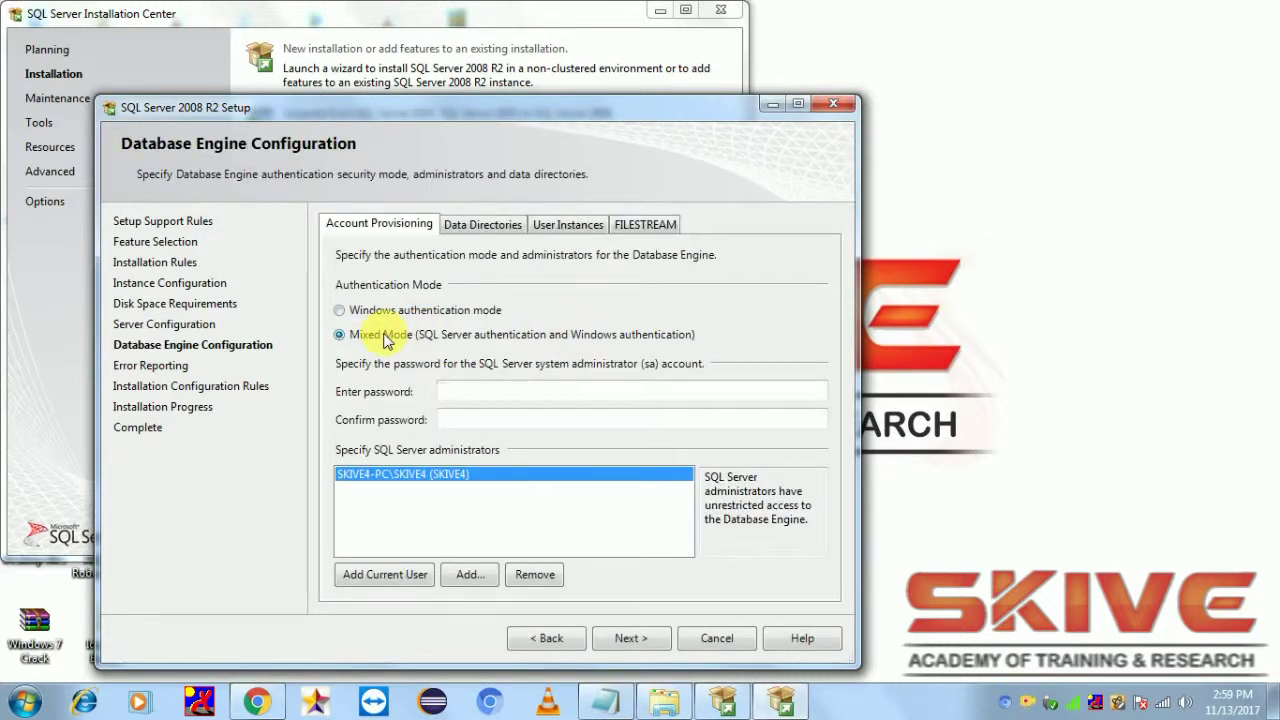
{"action": "left_click", "coordinate": [471, 392]}
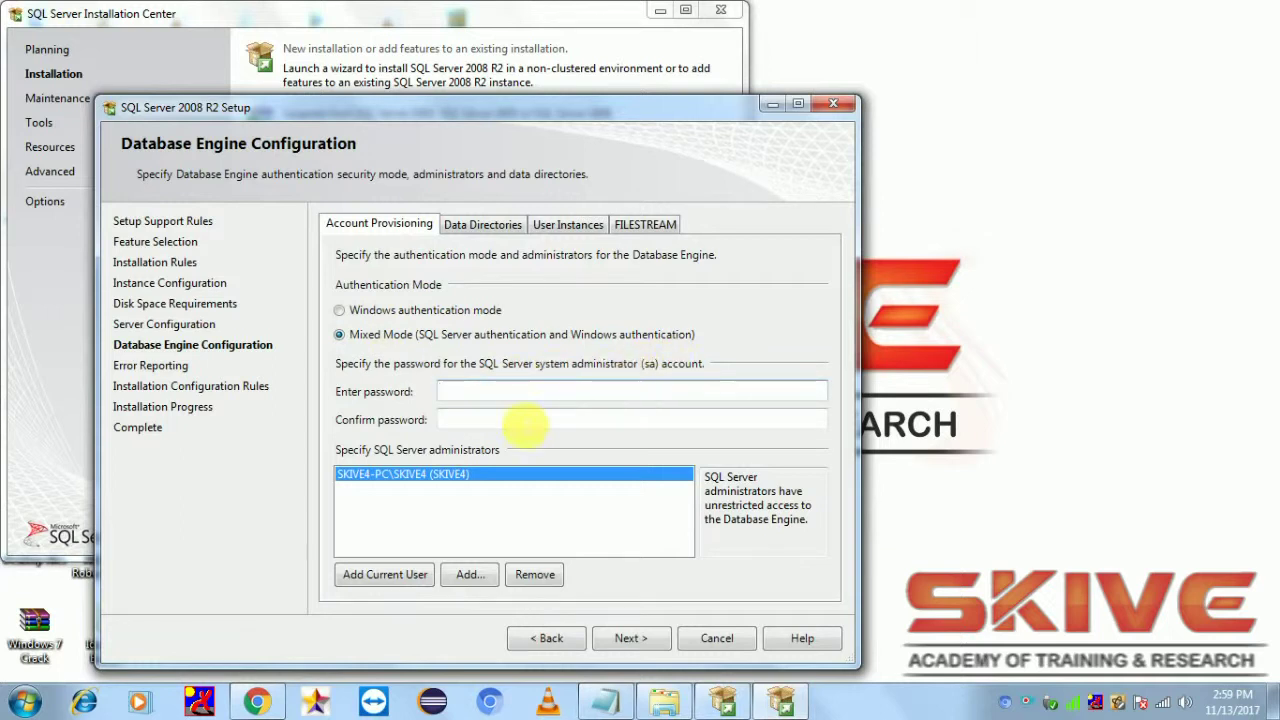
{"action": "type", "text": "12345"}
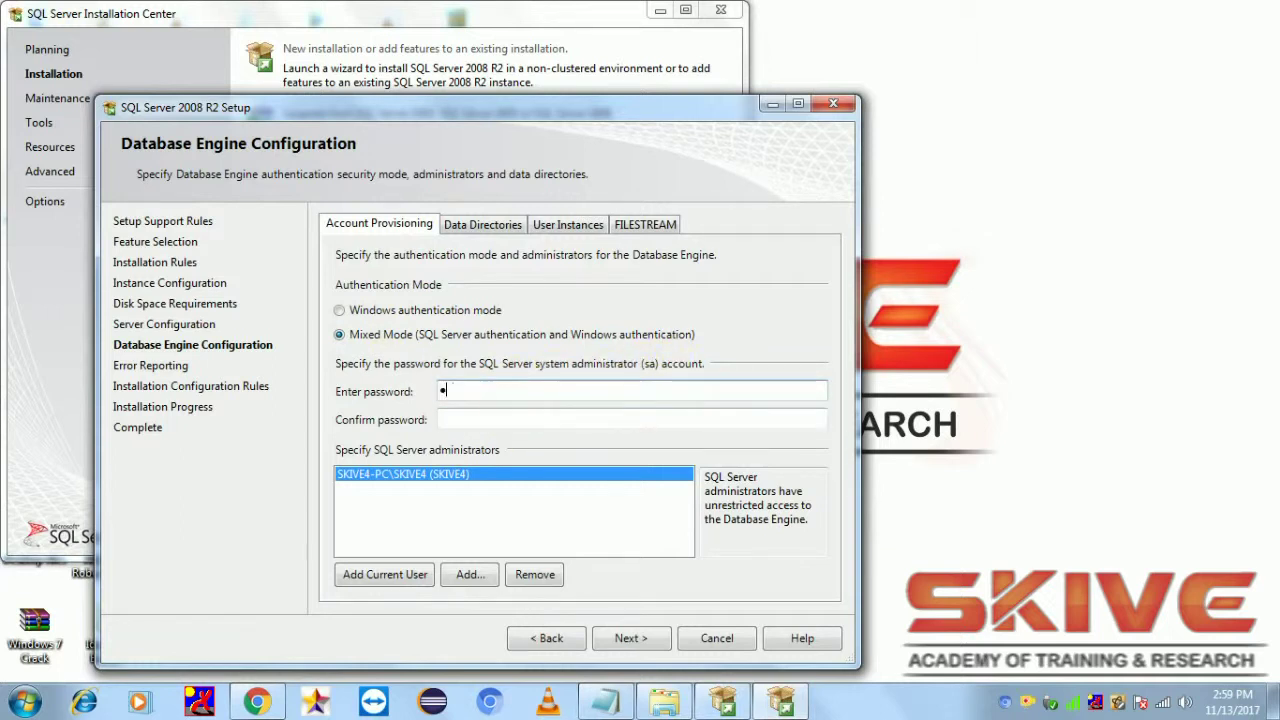
{"action": "type", "text": "67"}
{"action": "key", "text": "Tab"}
{"action": "type", "text": "123456"}
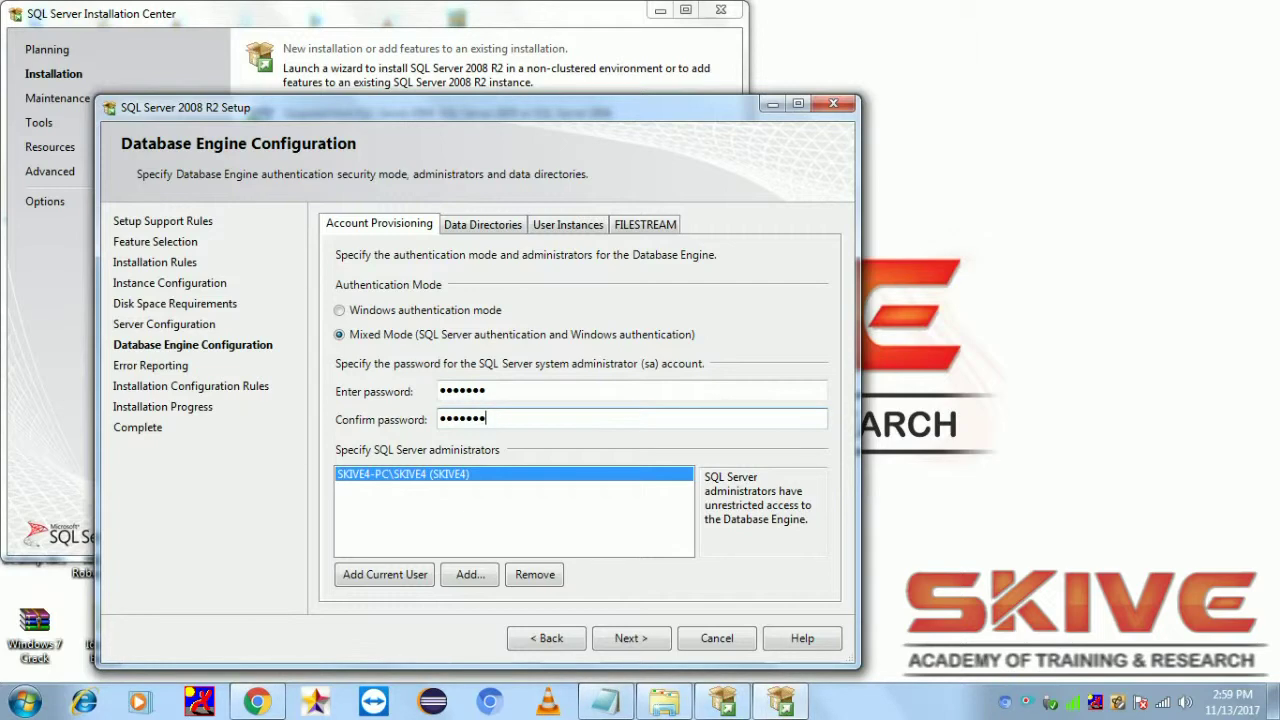
{"action": "left_click", "coordinate": [636, 638]}
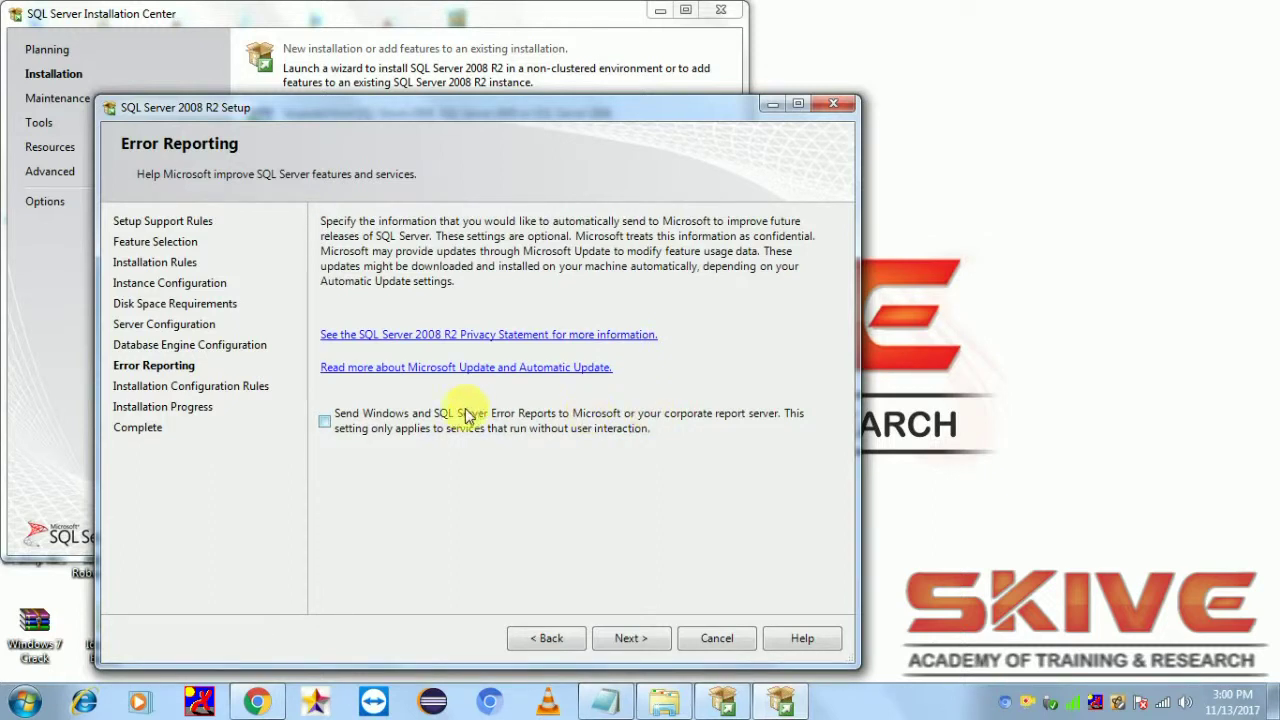
Skip Error Reporting, run the installation until all three features succeed, then close Setup and Installation Center
{"action": "left_click", "coordinate": [620, 635]}
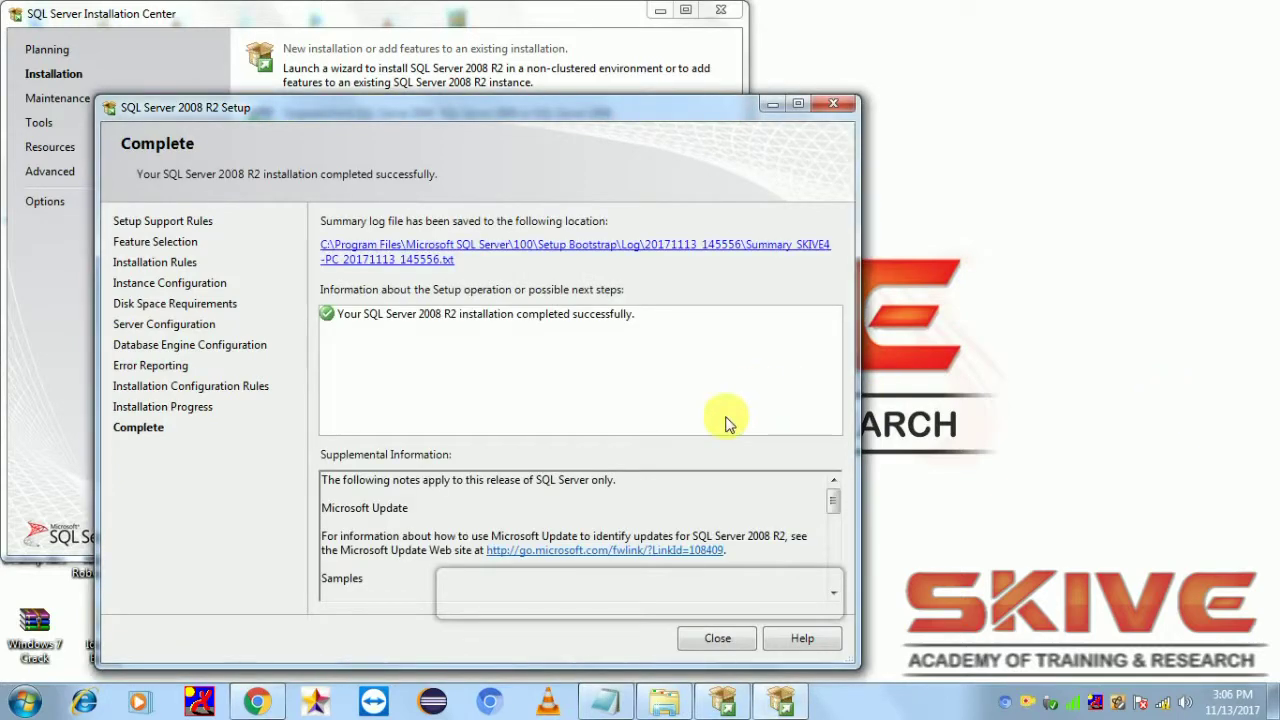
{"action": "left_click_drag", "start_coordinate": [663, 110], "coordinate": [796, 21]}
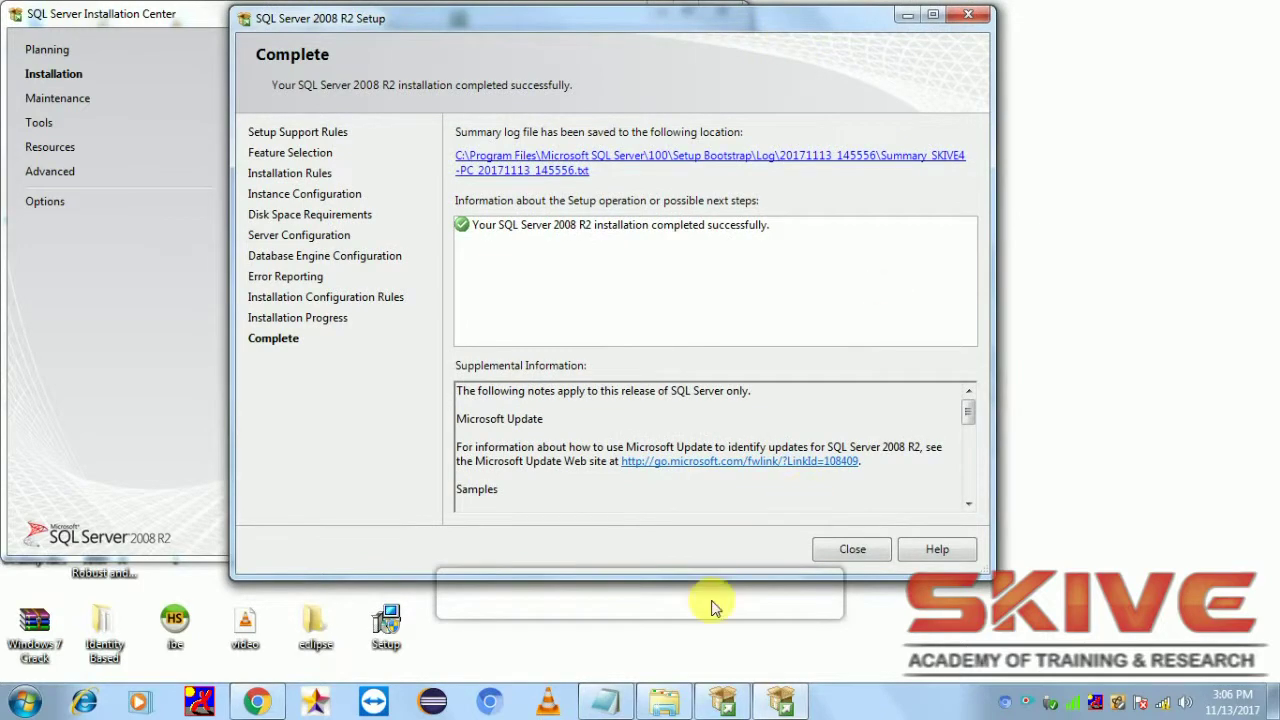
{"action": "left_click", "coordinate": [868, 551]}
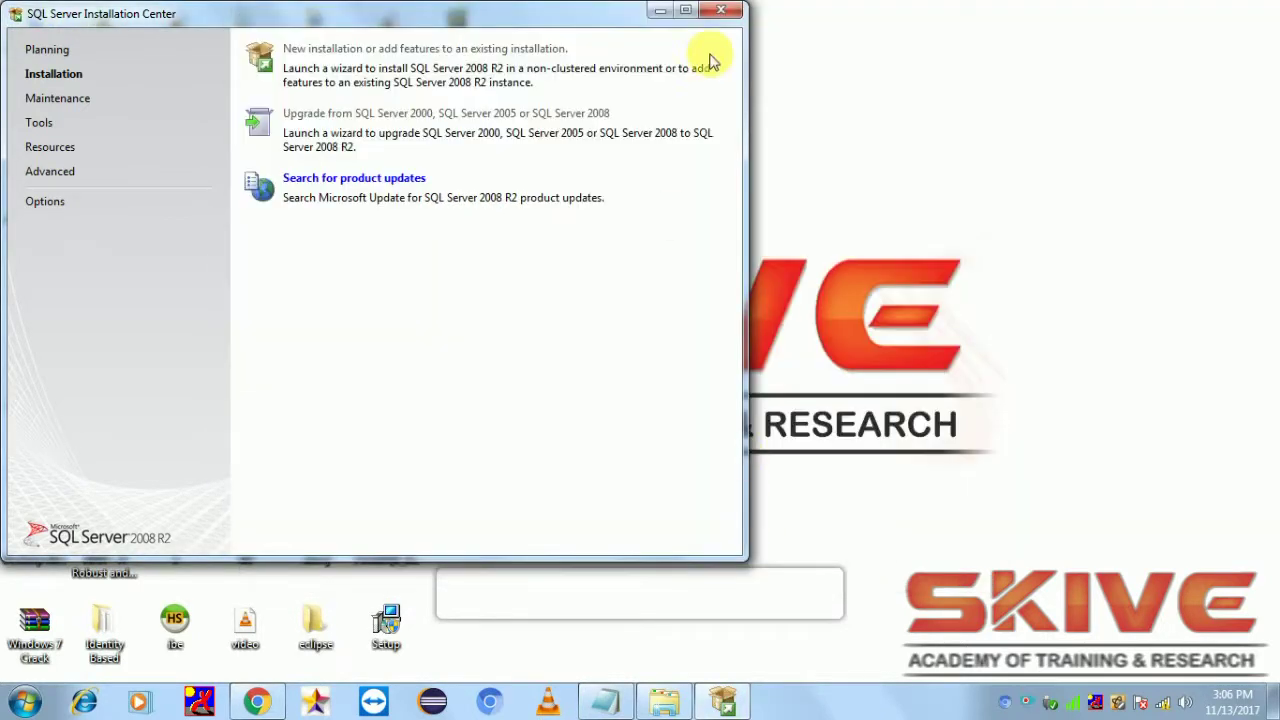
{"action": "left_click", "coordinate": [725, 12]}
{"action": "right_click", "coordinate": [749, 106]}
Refresh the desktop icons using the desktop's right-click menu
{"action": "left_click", "coordinate": [780, 160]}
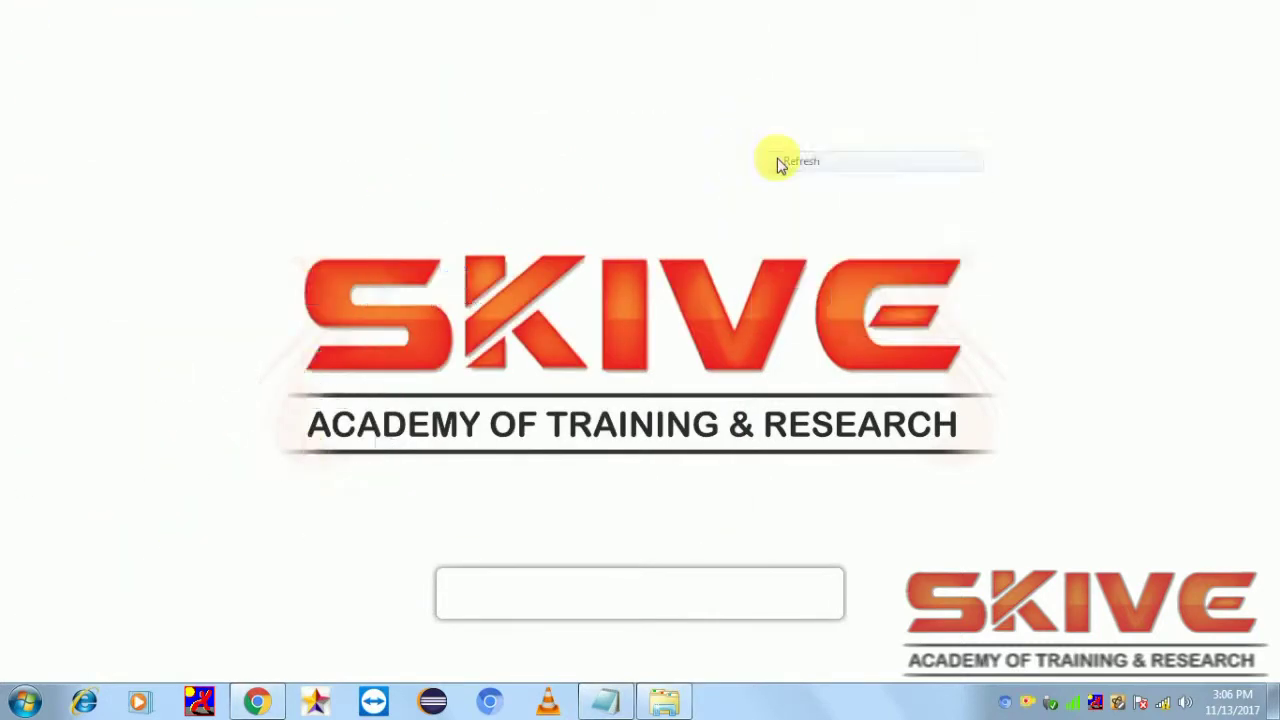
{"action": "right_click", "coordinate": [778, 160]}
{"action": "left_click", "coordinate": [828, 211]}
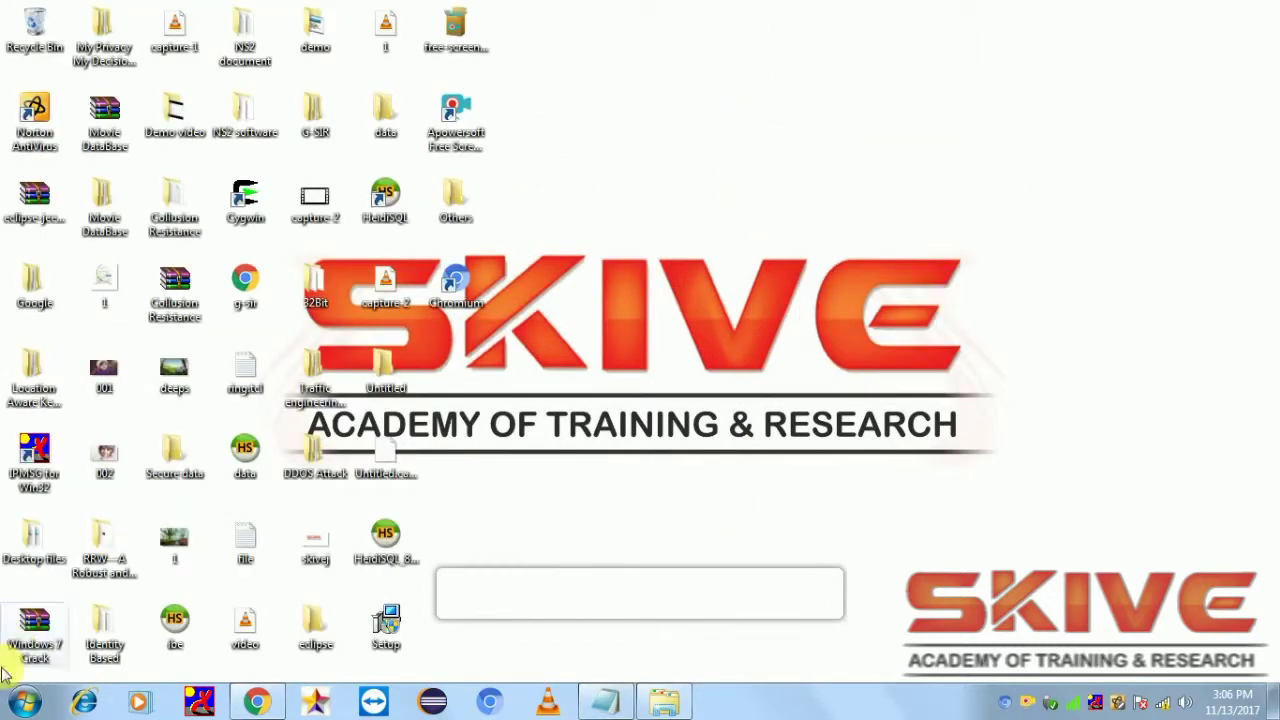
Expand the Microsoft SQL Server 2008 R2 folder under the Start menu's All Programs list
{"action": "left_click", "coordinate": [24, 701]}
{"action": "left_click", "coordinate": [94, 614]}
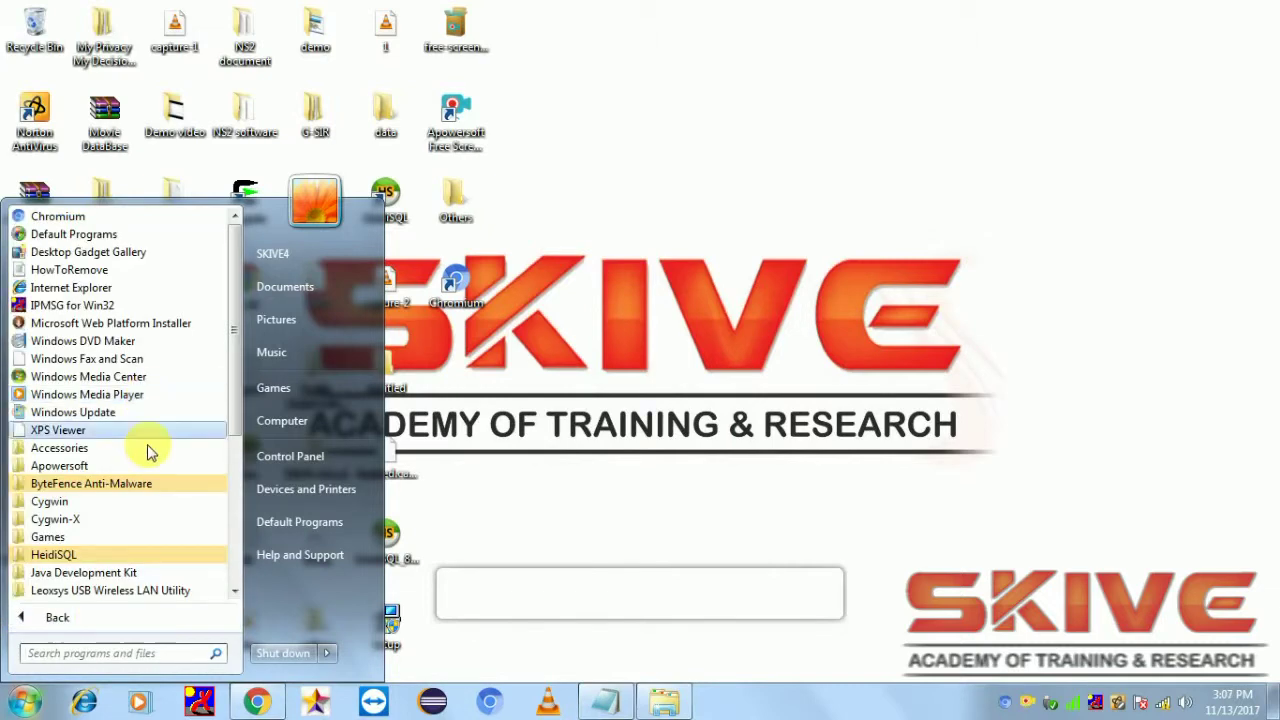
{"action": "scroll", "coordinate": [149, 449], "scroll_direction": "down", "scroll_amount": 2}
{"action": "scroll", "coordinate": [157, 555], "scroll_direction": "down", "scroll_amount": 3}
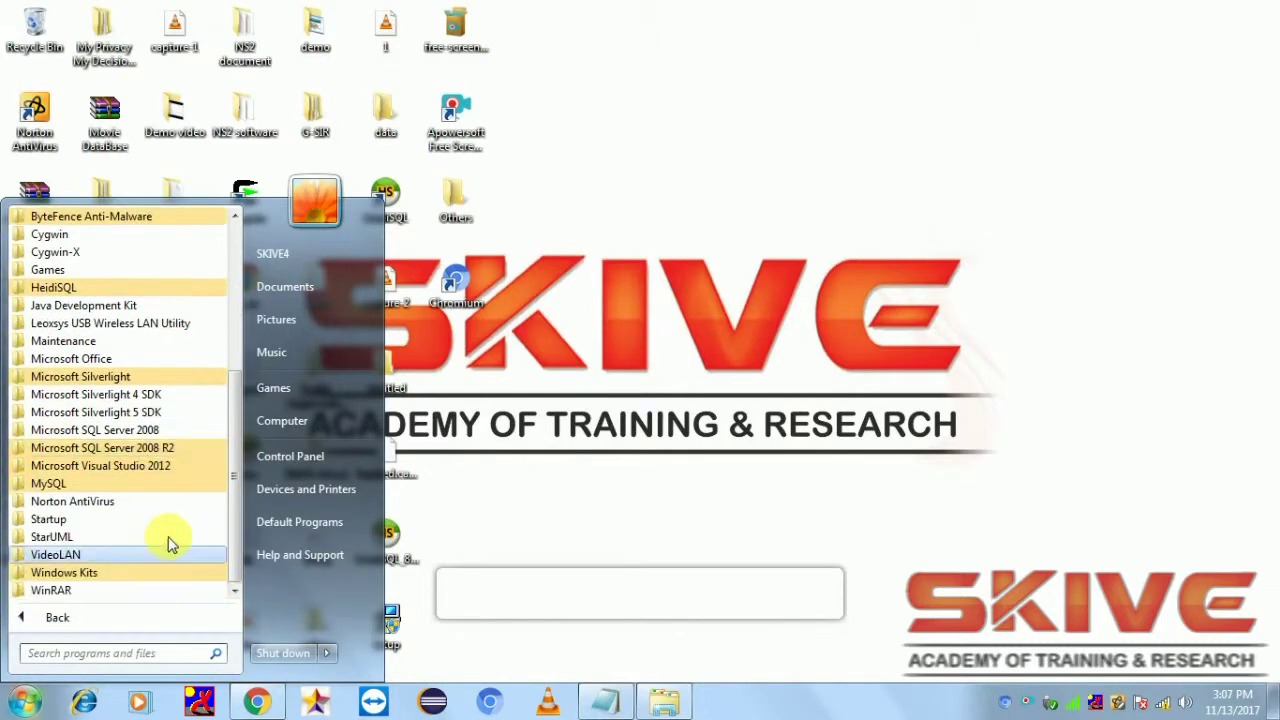
{"action": "left_click", "coordinate": [186, 448]}
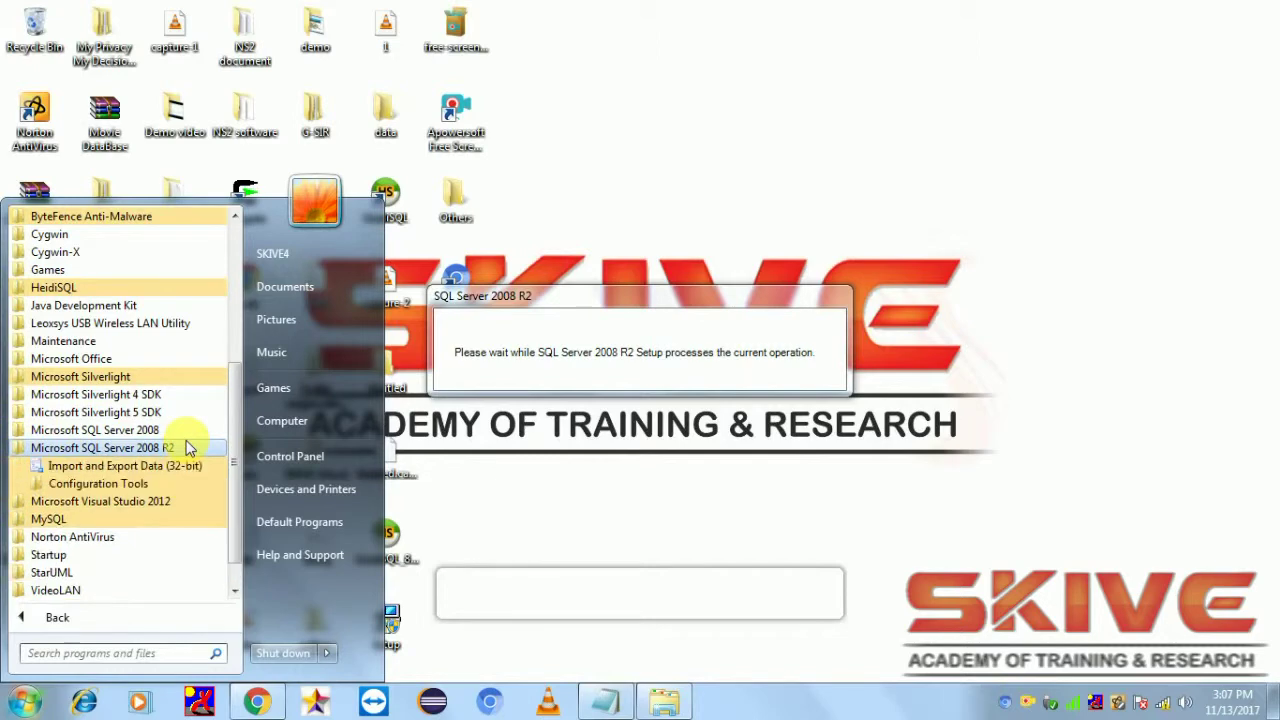